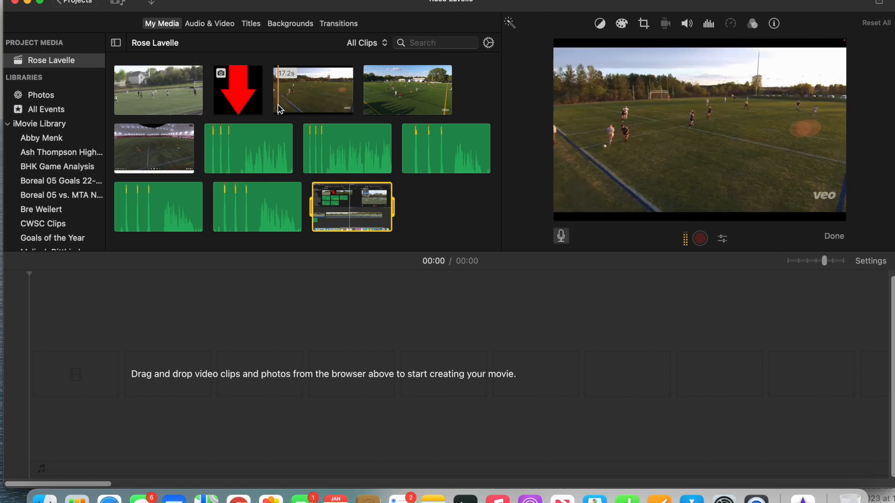
Place the 17.2-second dusk match clip in the timeline, split it at about 00:16 and delete the short end piece
drag(304, 90, 167, 325)
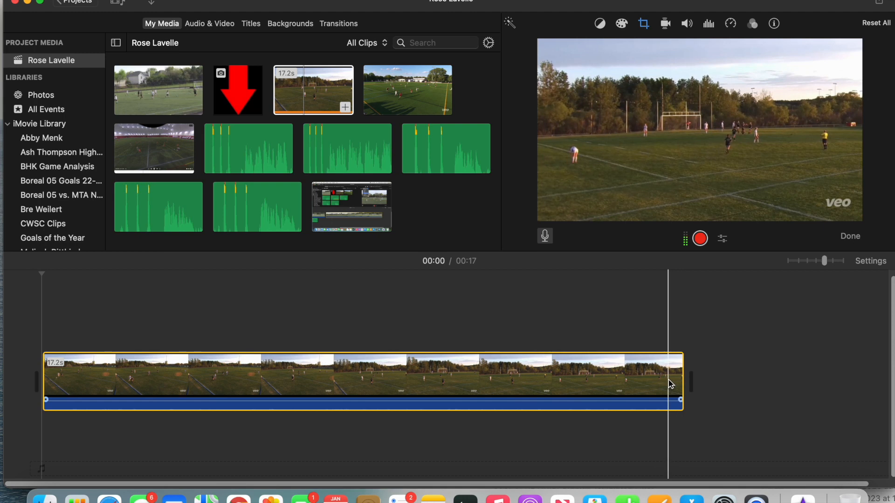
click(663, 382)
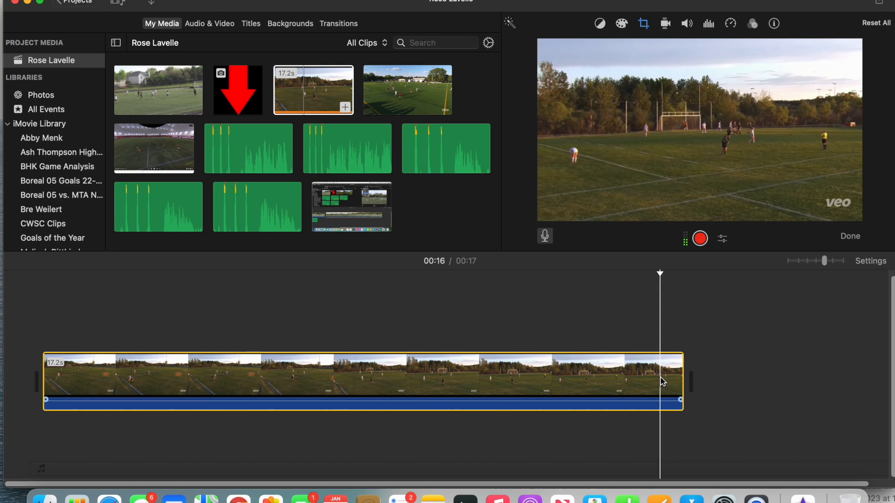
key(super+b)
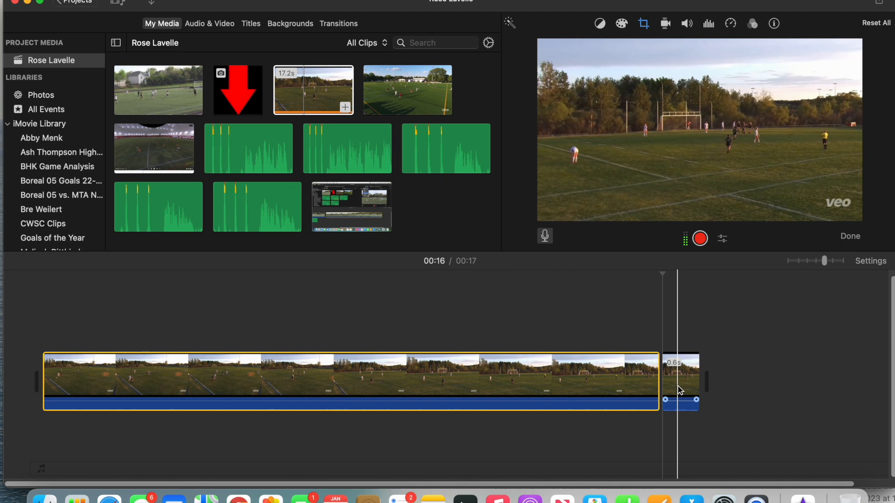
click(680, 391)
key(Delete)
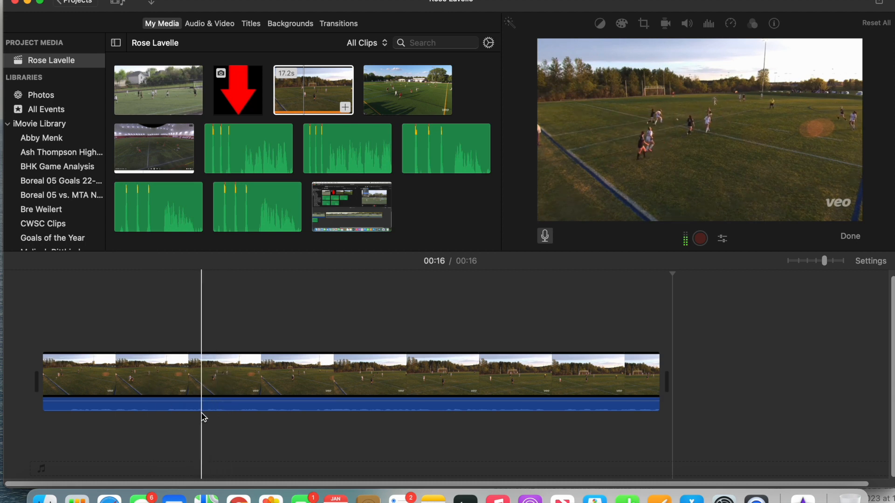
Add a freeze frame to the clip at about 00:03 and set its duration to 1.5 seconds
click(171, 414)
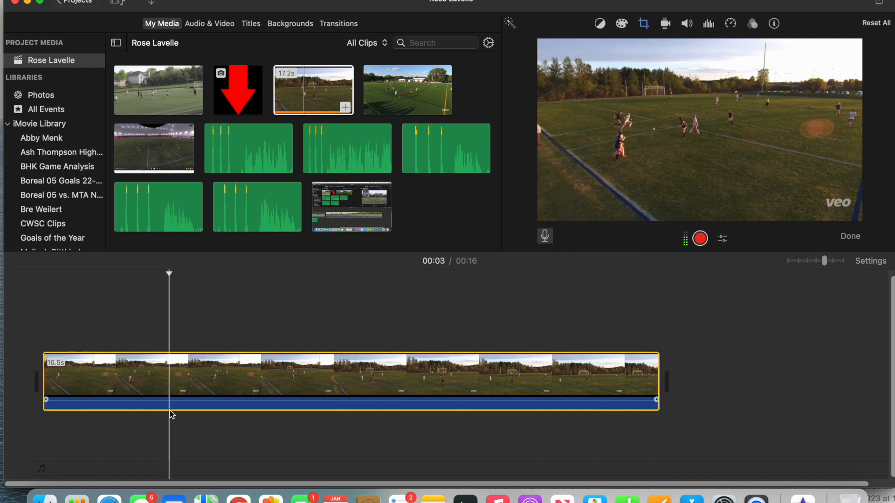
click(731, 26)
click(605, 50)
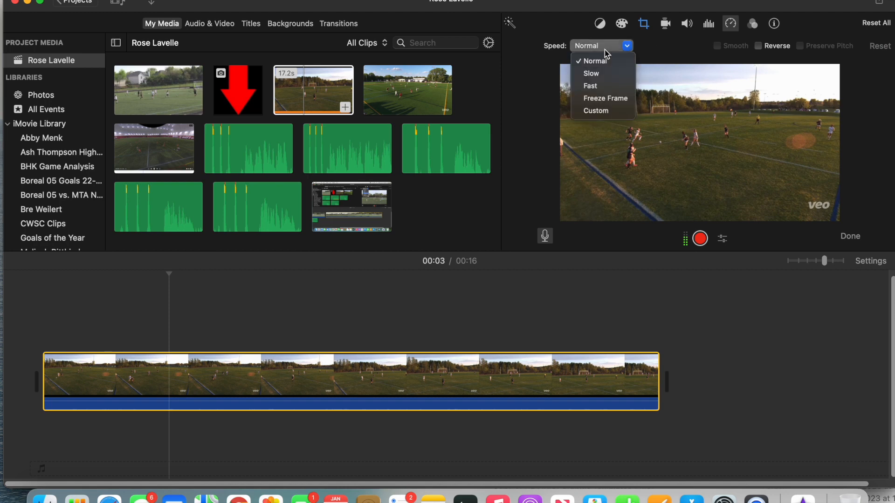
click(606, 99)
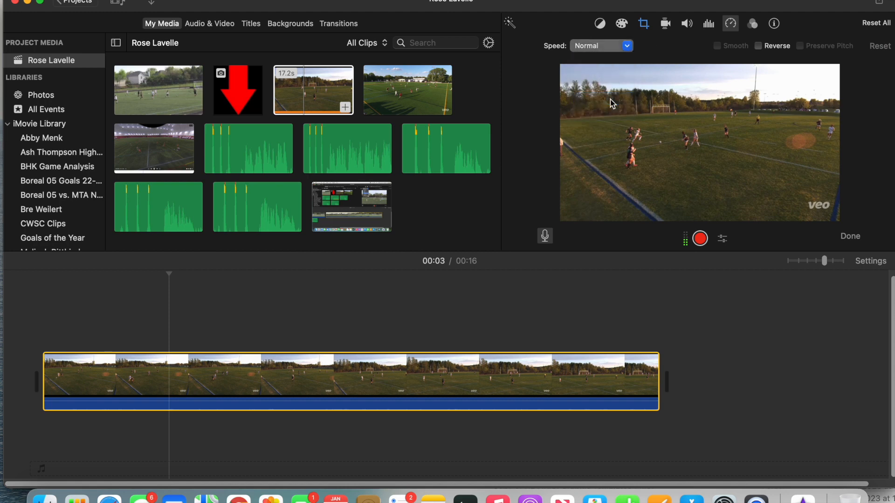
click(681, 45)
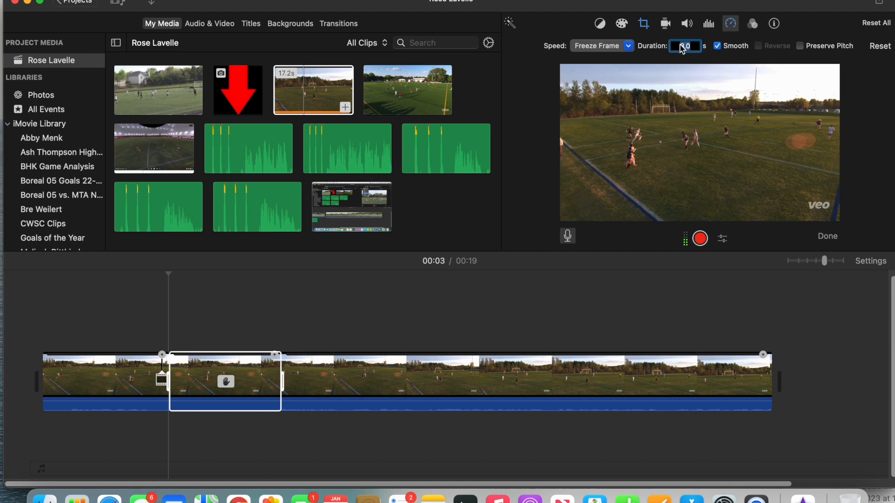
text(1.5)
key(Return)
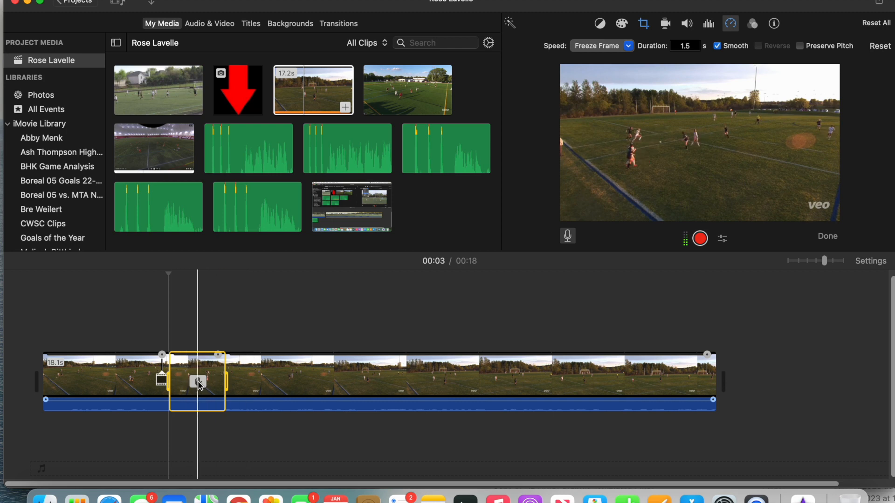
Overlay the red arrow image above the freeze frame and shorten it to 1.5 seconds
click(238, 96)
drag(219, 190, 181, 299)
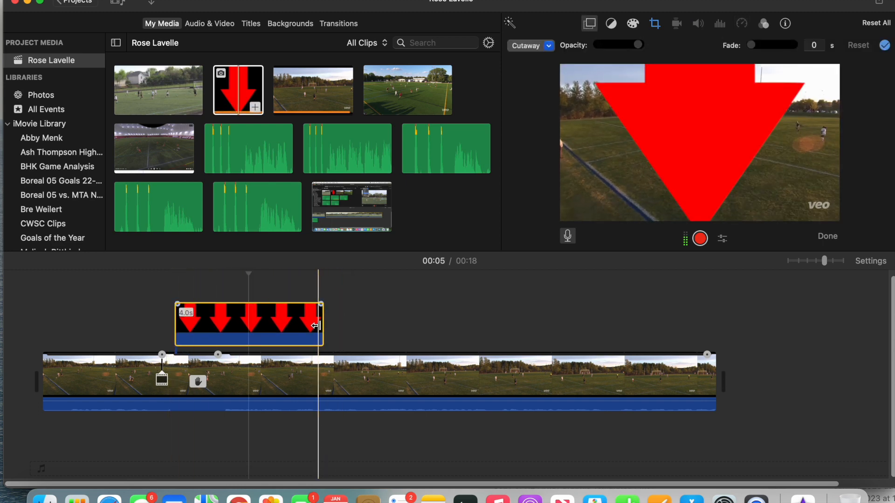
drag(320, 326, 228, 336)
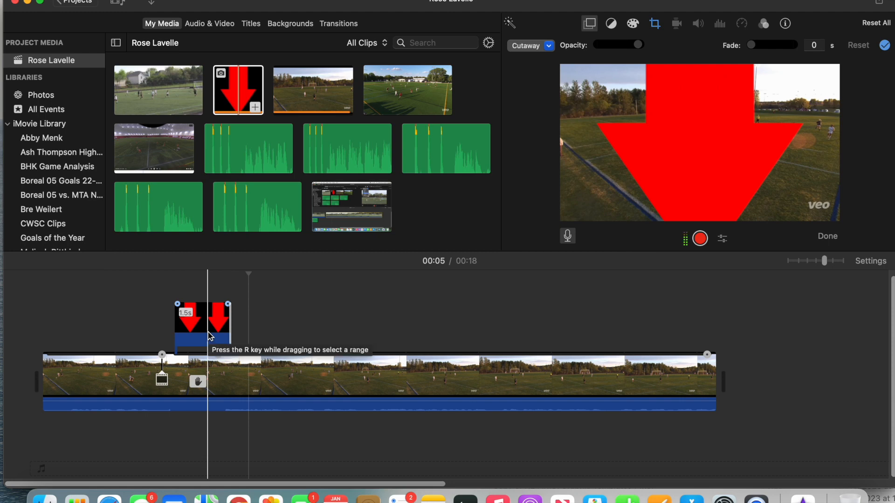
Set the red arrow overlay's crop style to Fit
click(210, 336)
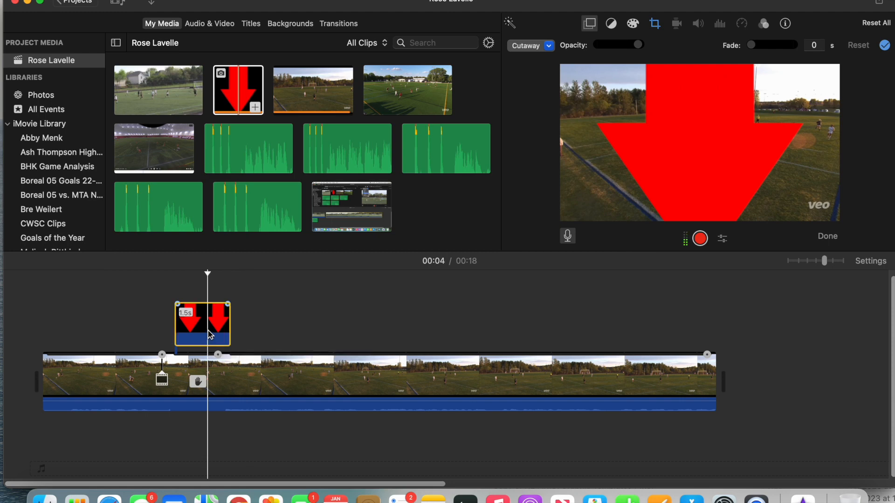
click(655, 23)
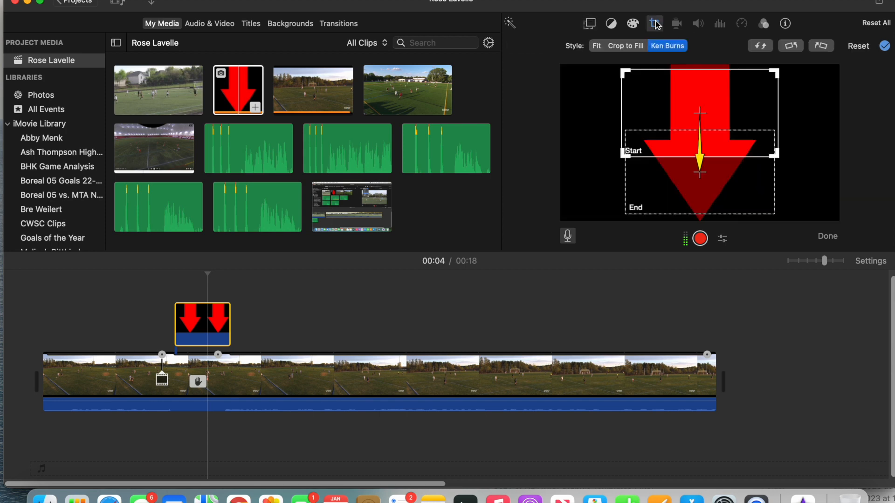
click(598, 47)
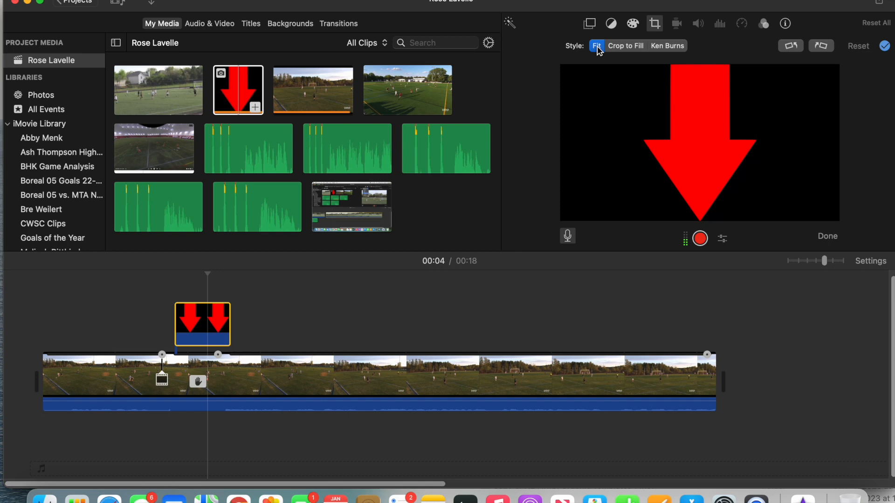
Change the arrow overlay to Picture in Picture, position it above the featured player in midfield and play it back
click(589, 24)
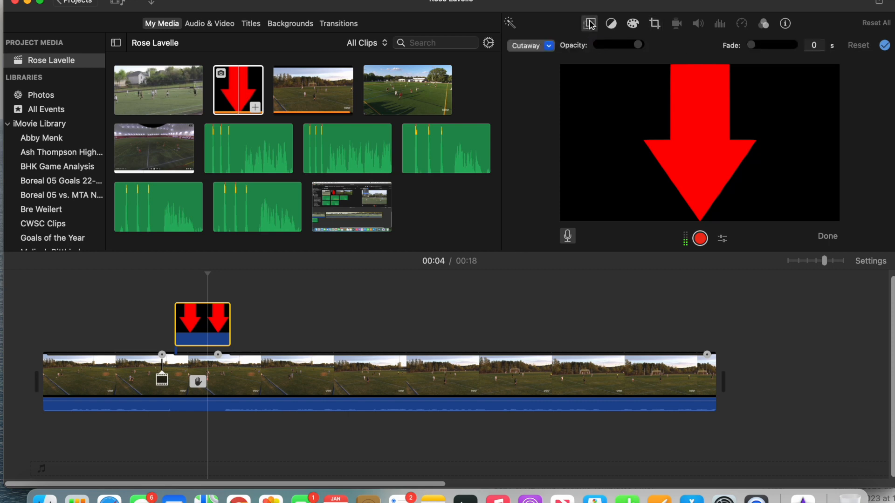
click(536, 49)
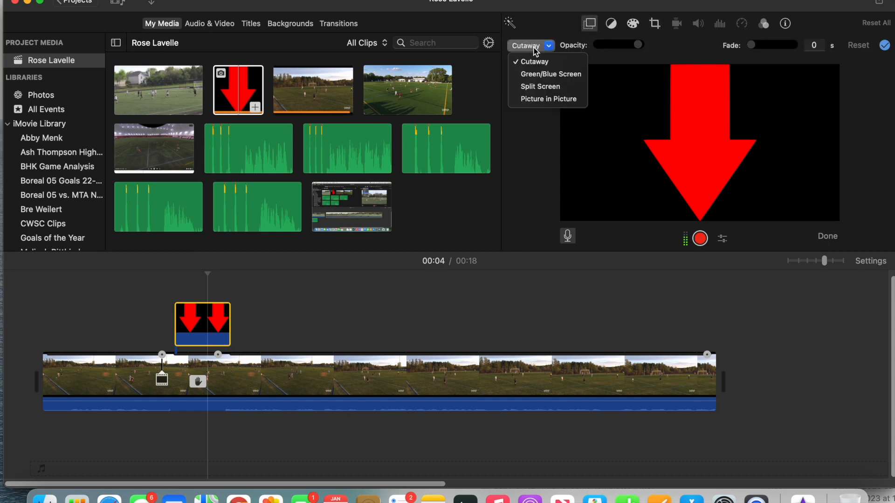
click(548, 98)
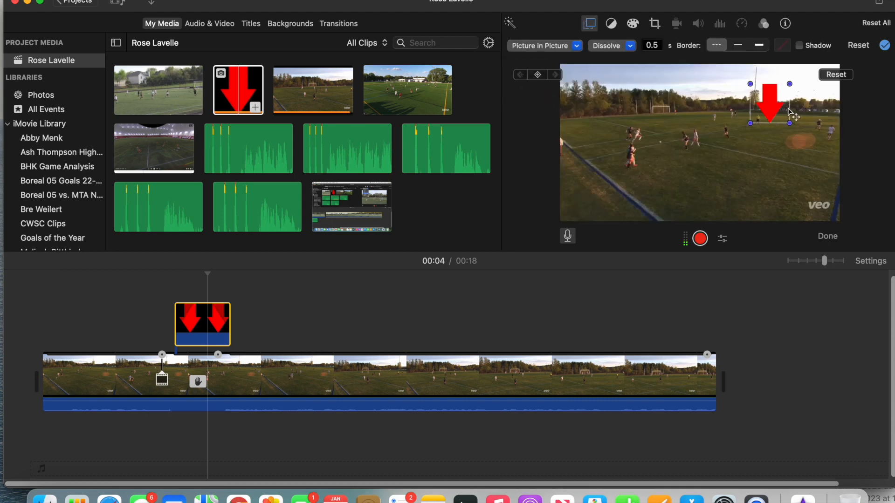
drag(778, 104, 733, 102)
key(Return)
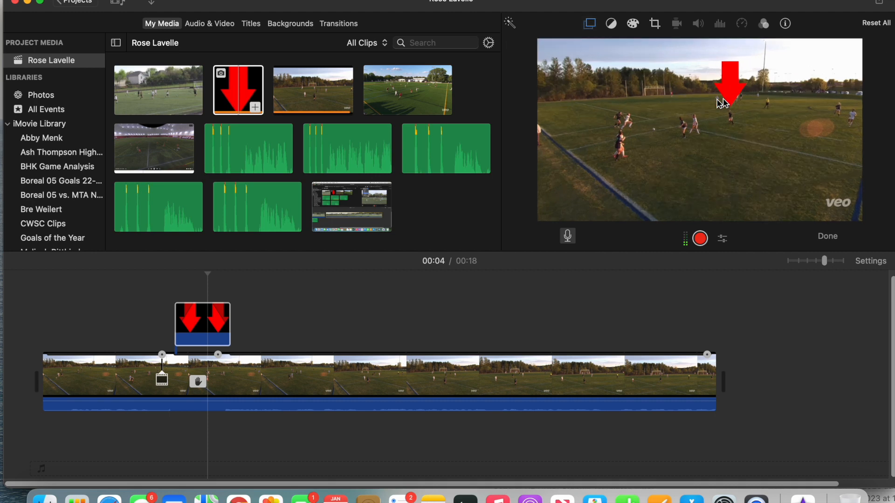
key(space)
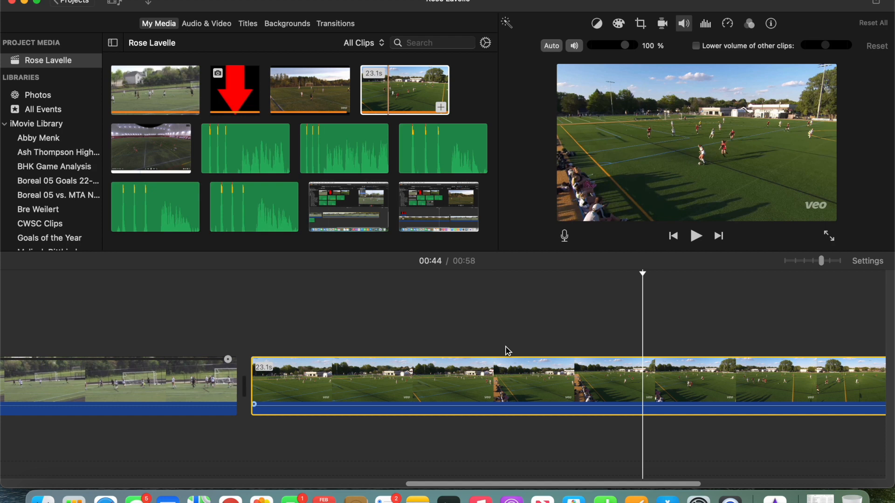
Find the start of the action in the 23.1-second clip, split it at 00:42 and delete the part before the cut
click(444, 380)
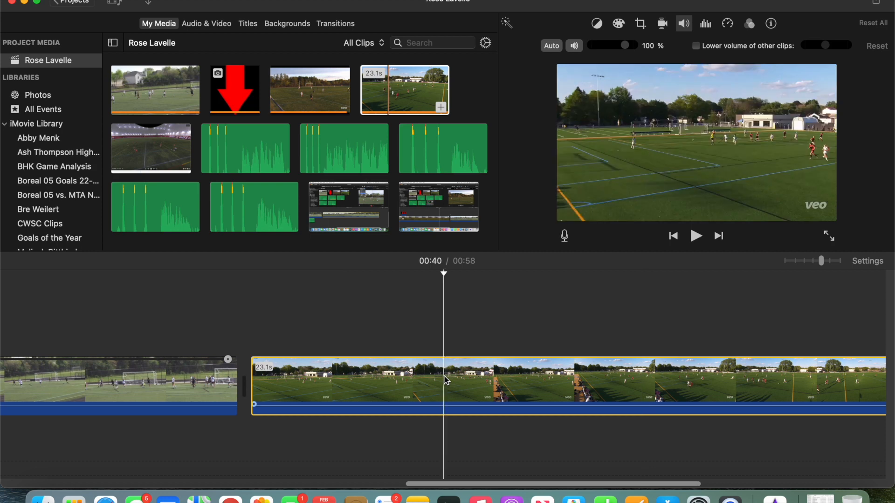
click(373, 378)
click(293, 308)
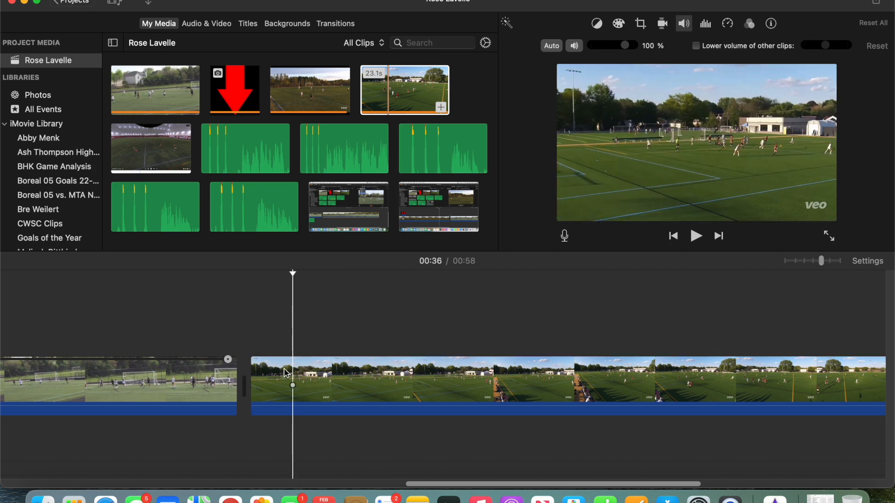
click(393, 391)
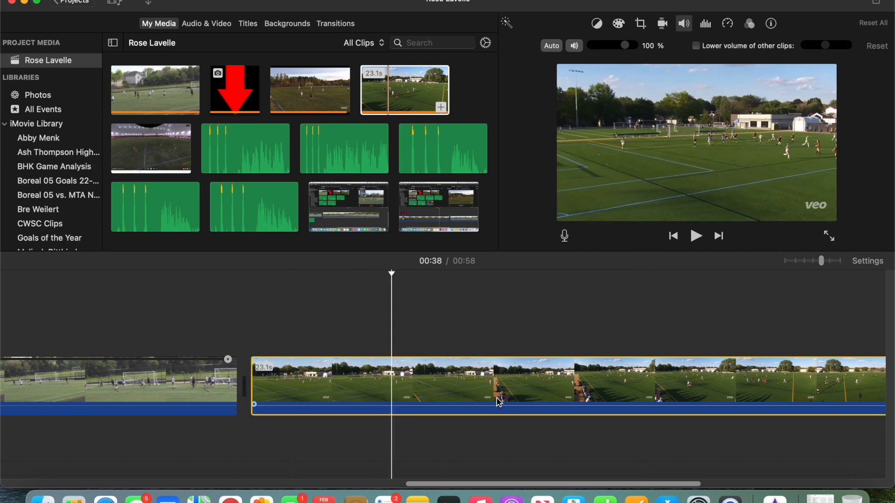
click(552, 399)
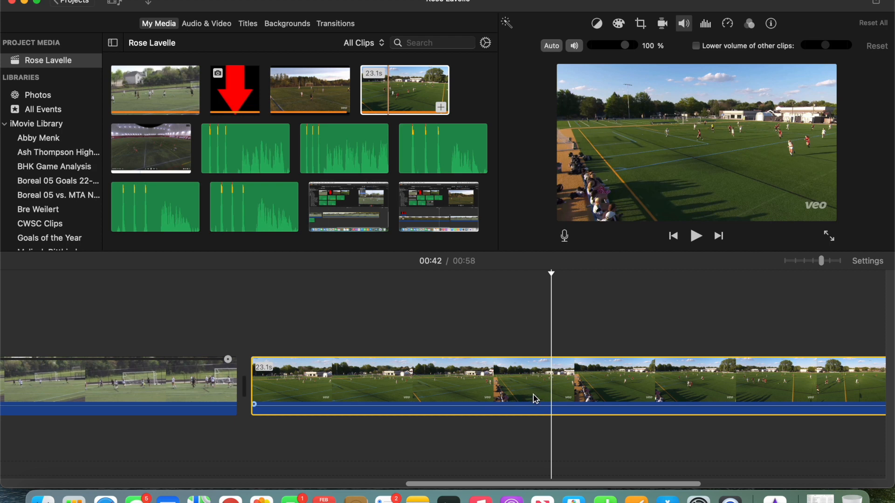
key(super+b)
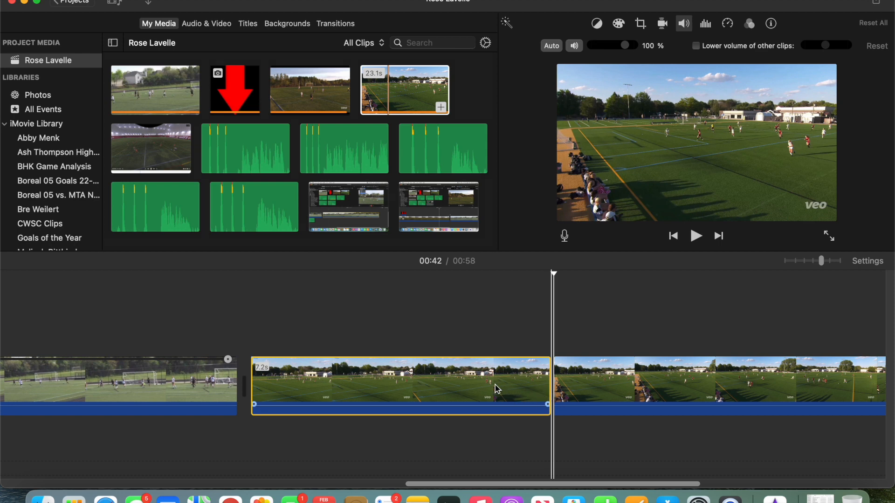
key(Delete)
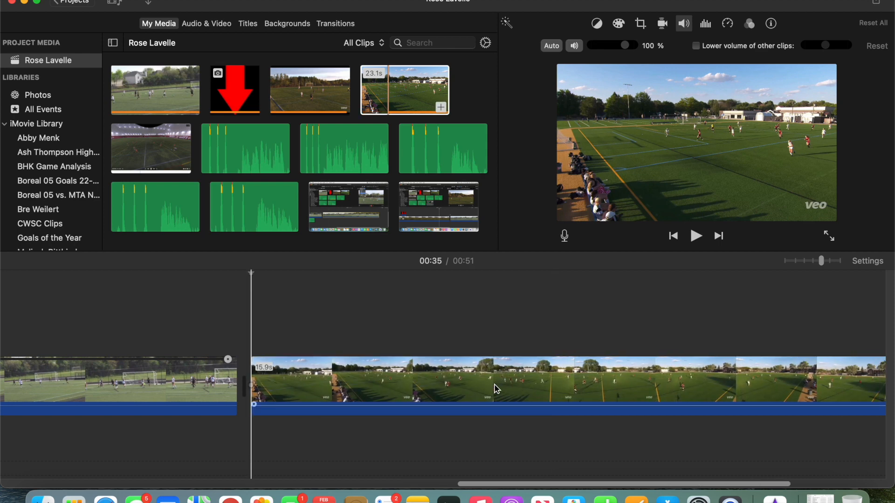
Split the remaining sunny match clip at about 00:43 and delete the part after the cut
click(344, 386)
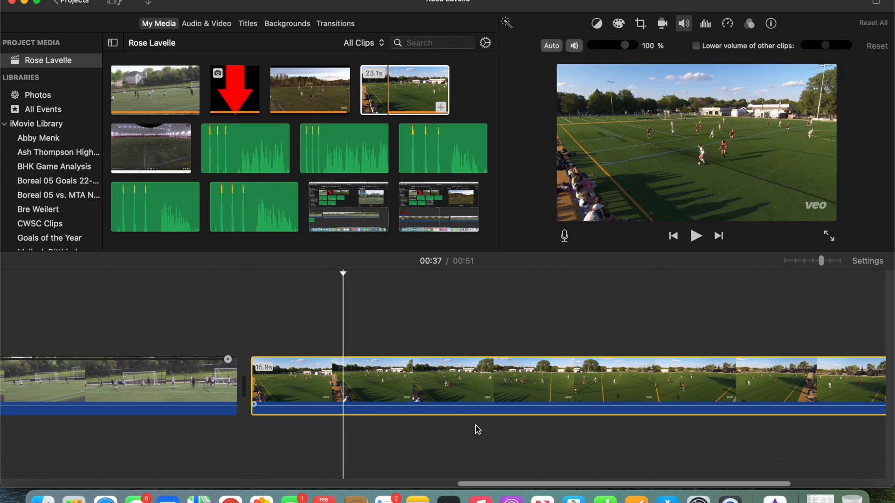
click(589, 381)
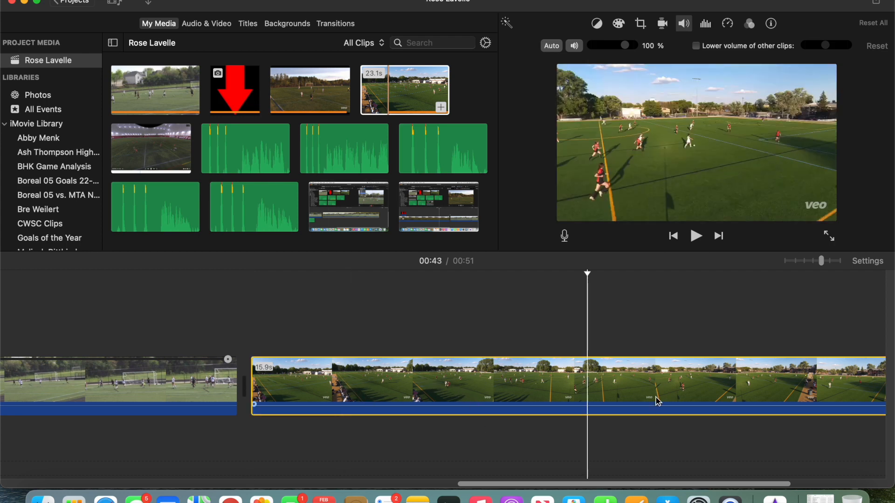
key(cmd+b)
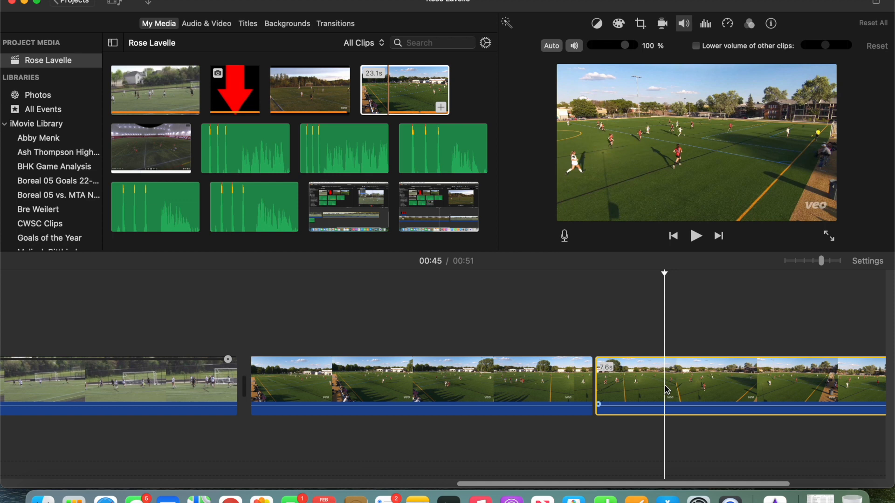
key(Delete)
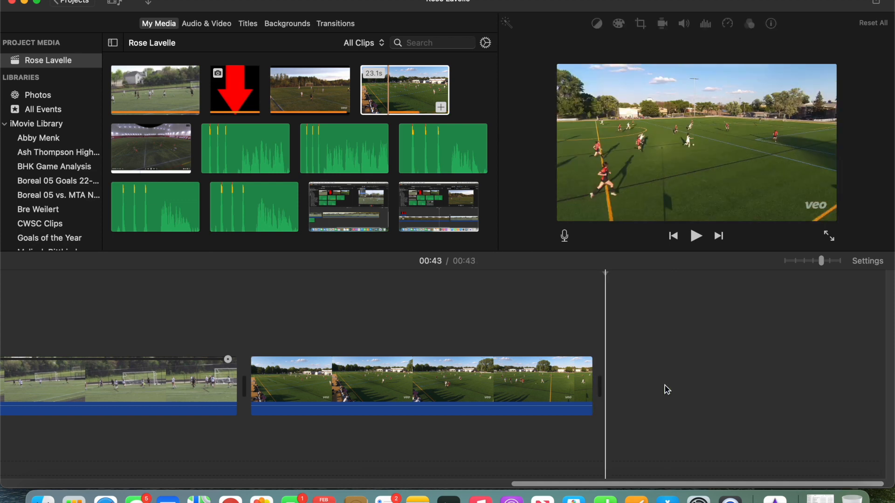
Position the playhead at 00:36 in the trimmed clip and open its speed settings
click(293, 392)
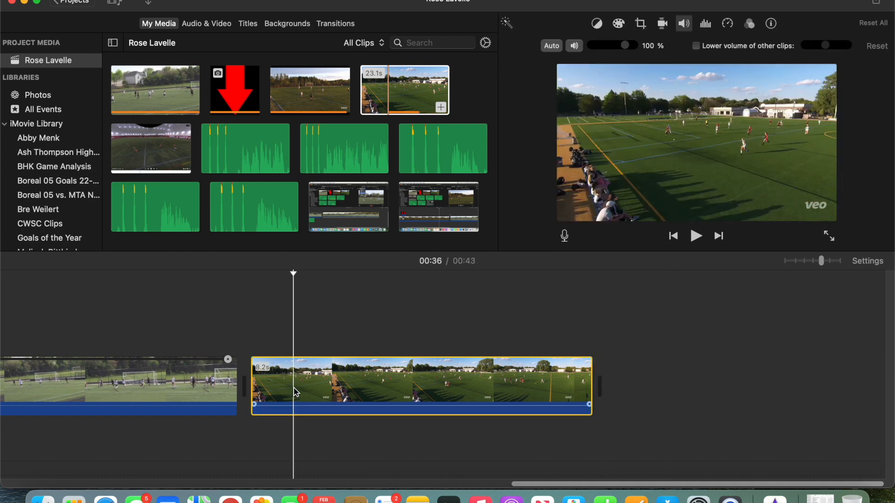
click(729, 24)
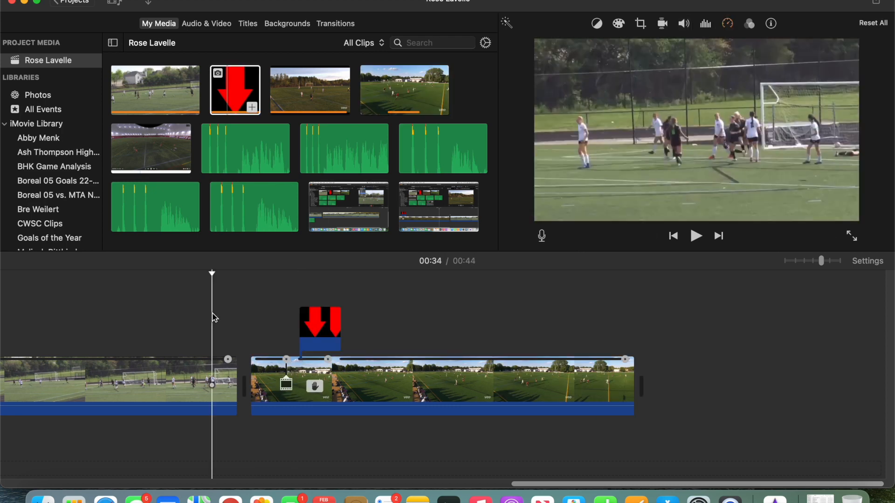
Play the timeline from 00:34 to review the last clip's freeze frame and arrow overlay
key(space)
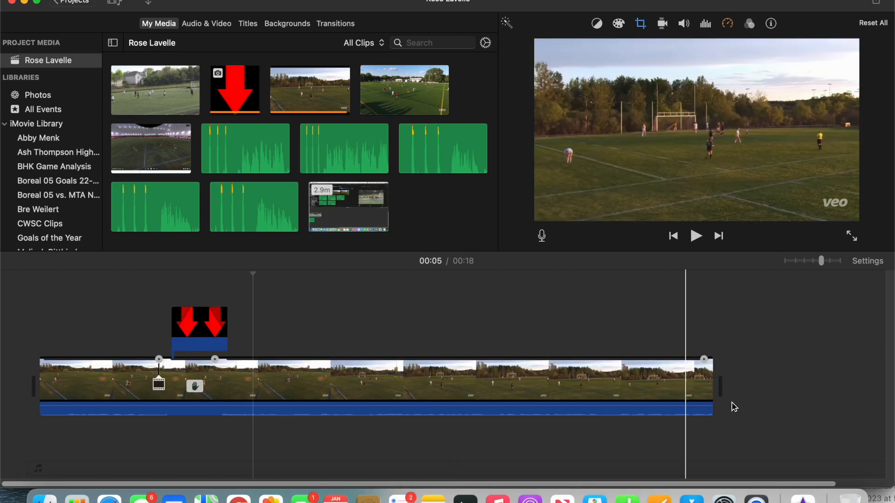
click(732, 403)
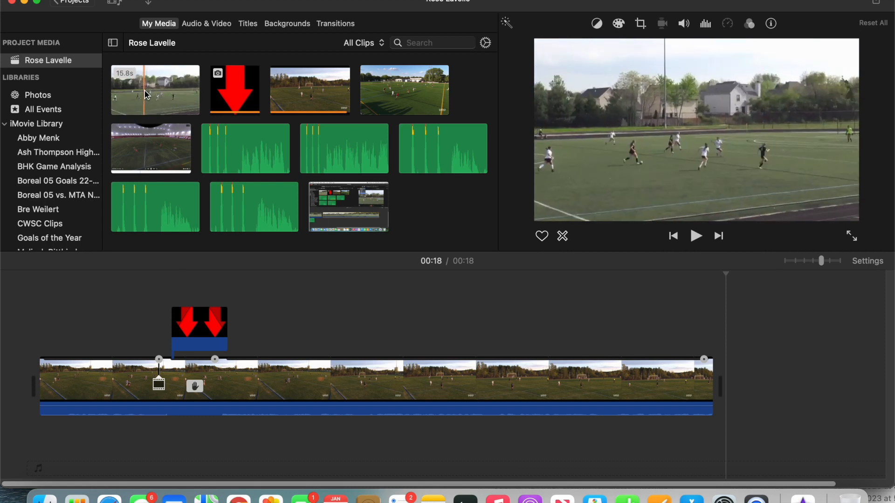
Append the 15.8-second match clip with houses behind the field after the first clip in the timeline
drag(144, 91, 738, 382)
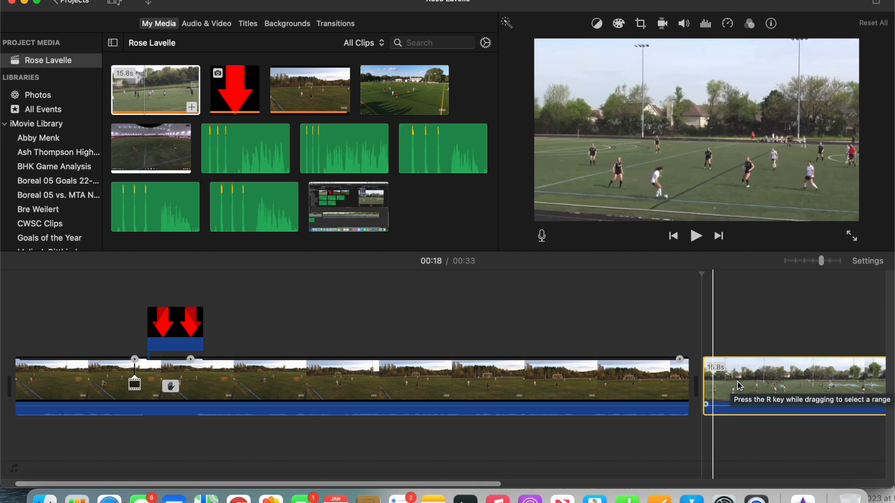
scroll(709, 339, right, 3)
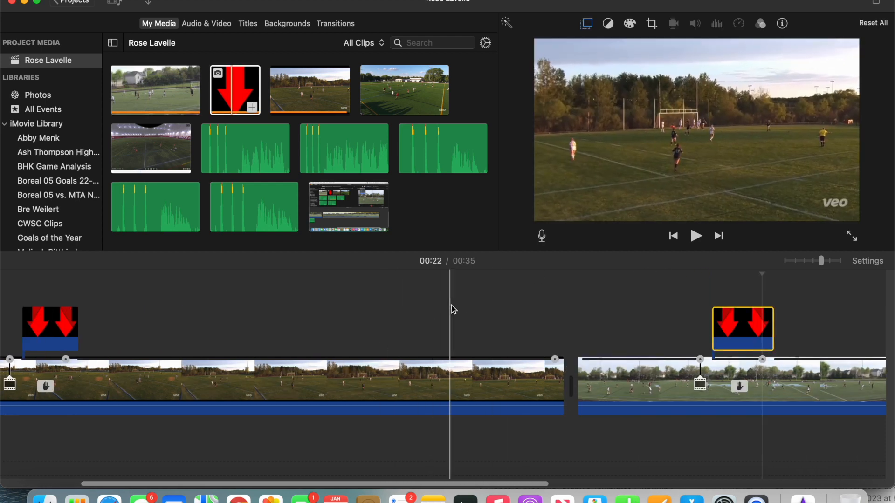
Play the timeline from 00:22 to review the edited match clips
key(space)
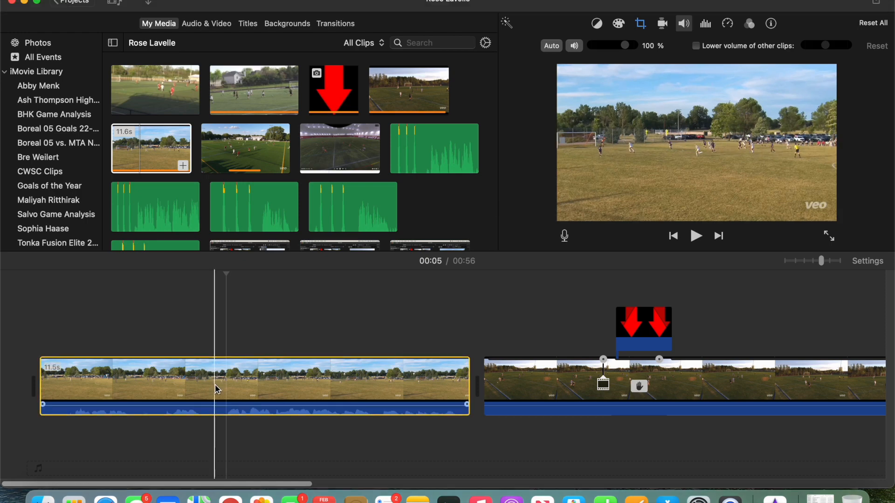
Delete the 11.5-second dry-field match clip from the start of the timeline and select its 11.6-second source clip in the project media
key(Delete)
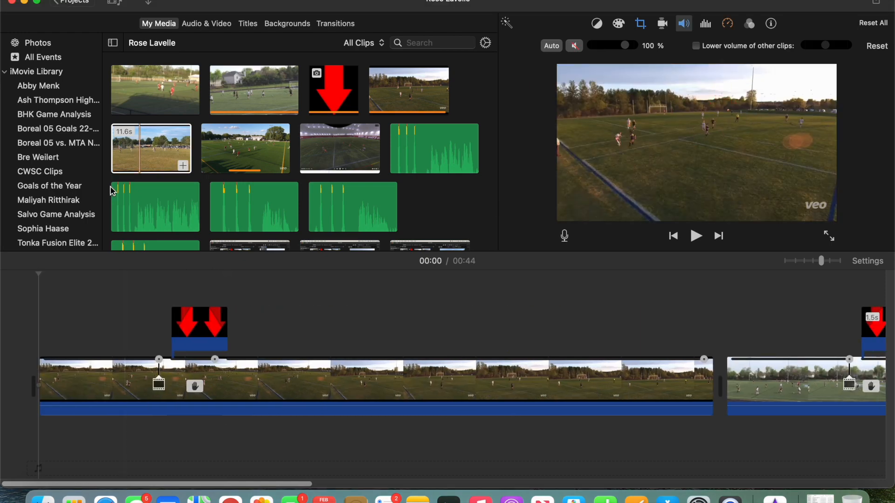
click(137, 154)
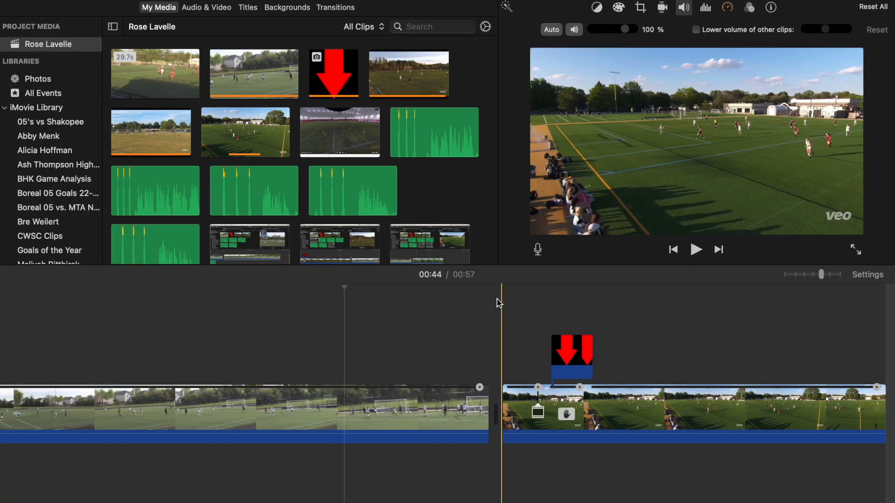
Review the timeline through its last clip and look at the project's sharing and export options without choosing one
scroll(498, 303, right, 5)
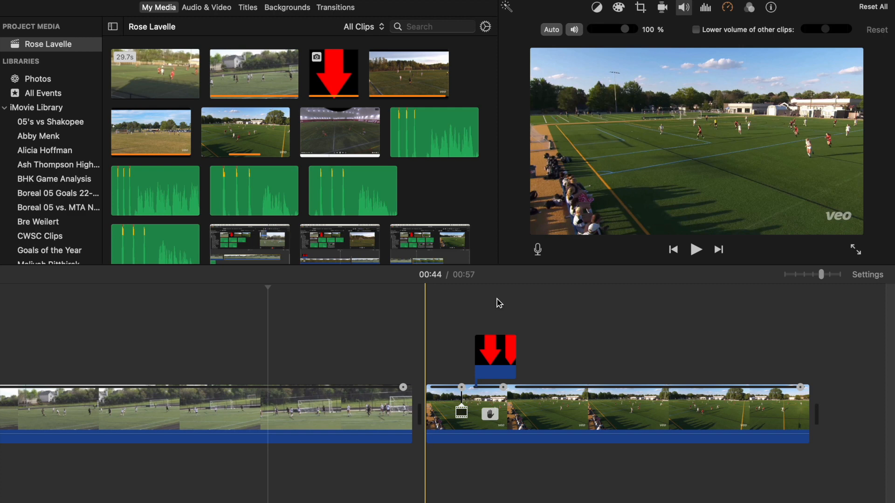
scroll(499, 303, right, 1)
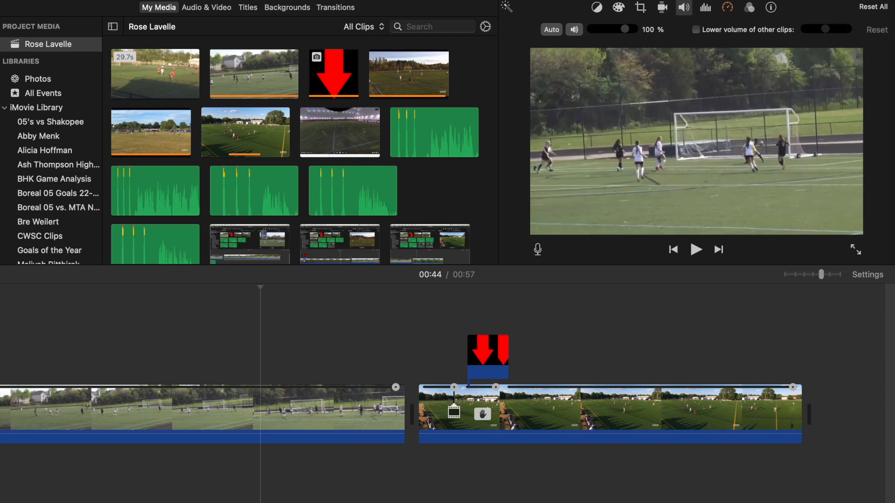
click(875, 6)
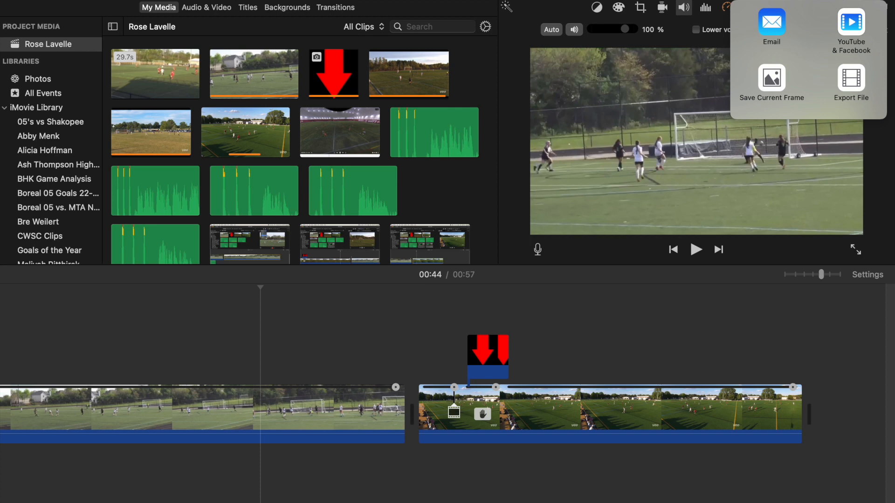
key(Escape)
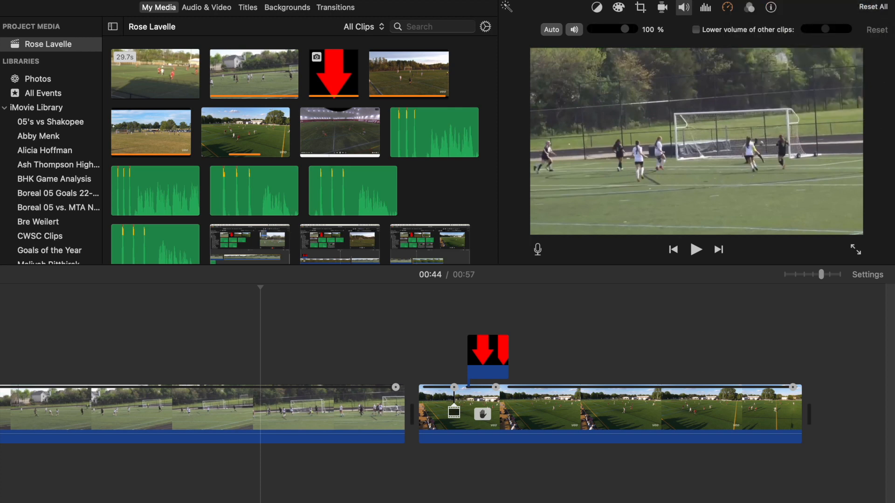